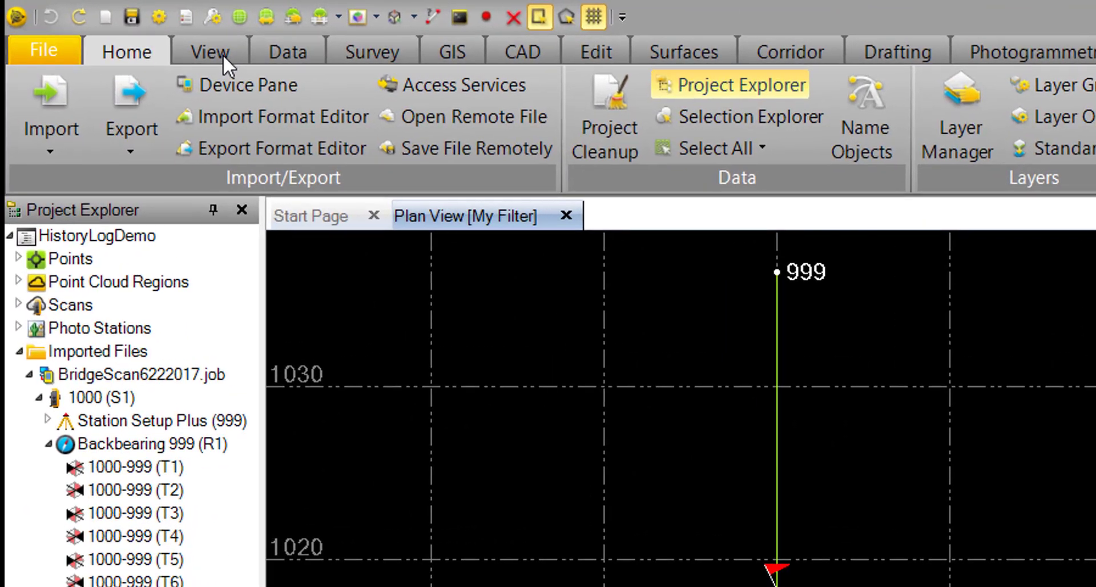
# Step: Open the History Log View pane from the View ribbon's Panes group
pyautogui.click(113, 27)
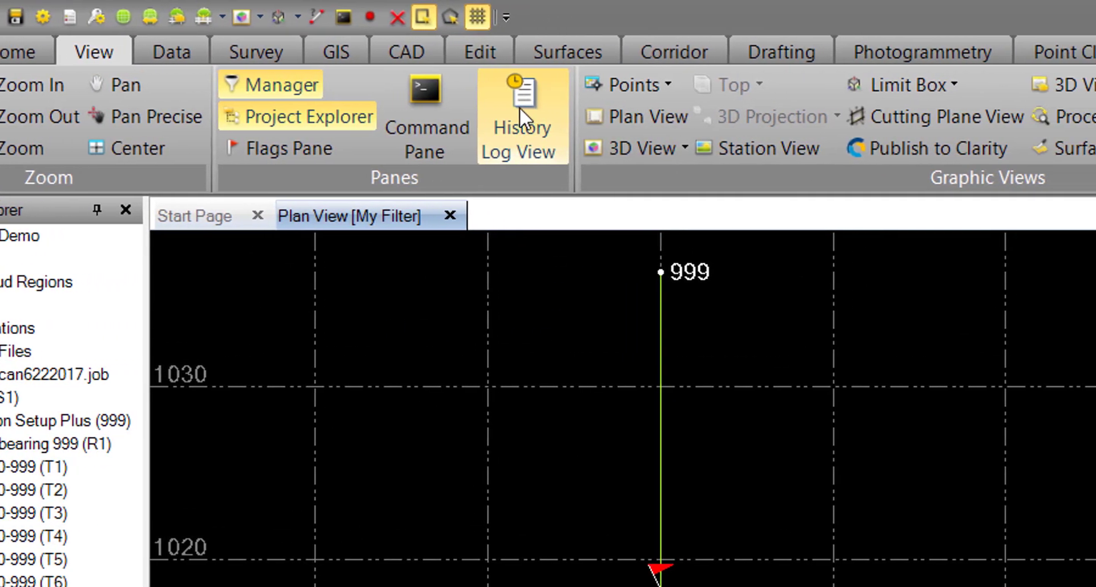
pyautogui.click(511, 95)
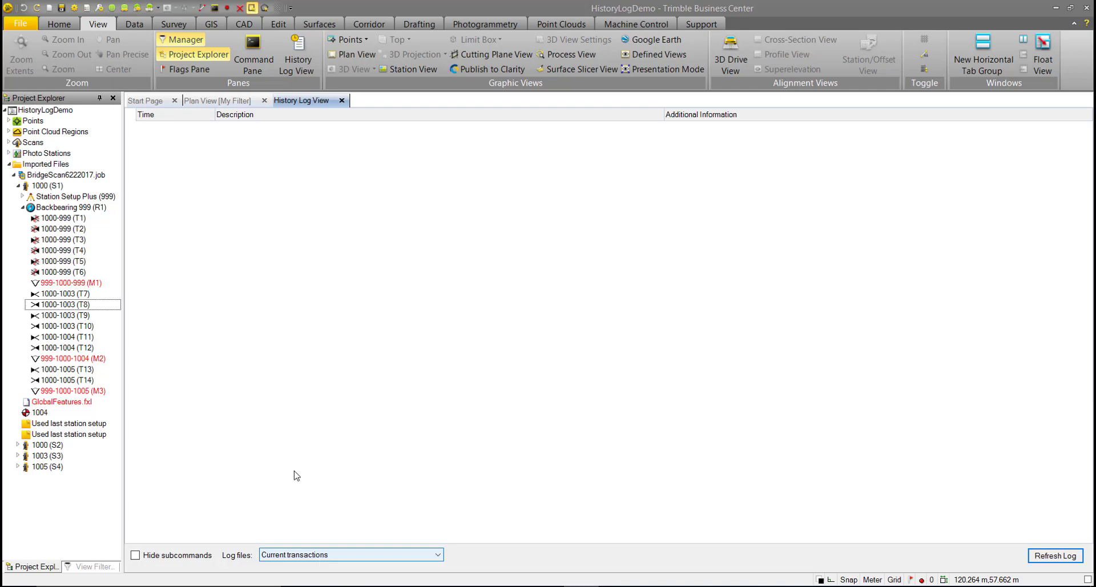
# Step: Choose the 10/2/2017 3:03:54 PM saved log in the Log files list
pyautogui.click(438, 555)
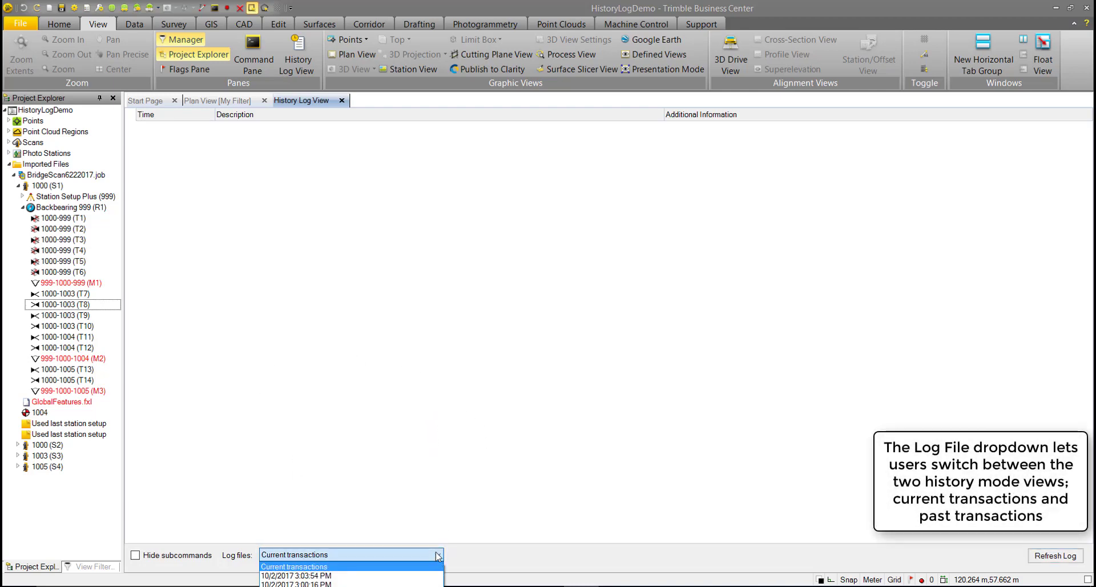
pyautogui.click(384, 577)
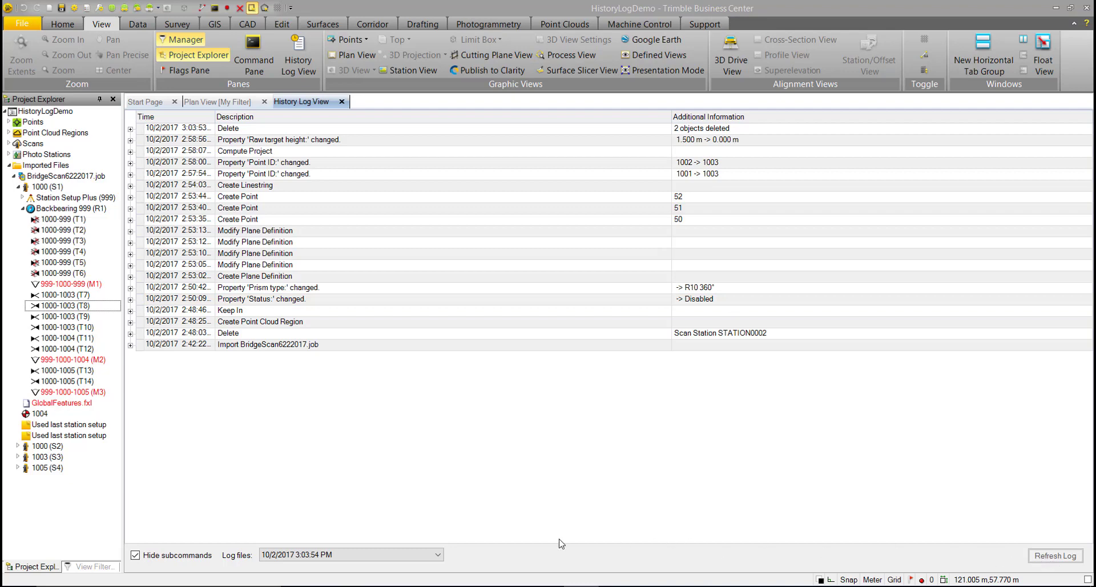
# Step: View the 2:49:28 PM log and return to 3:03:54 PM. Select Delete and expand Compute Project
pyautogui.click(438, 555)
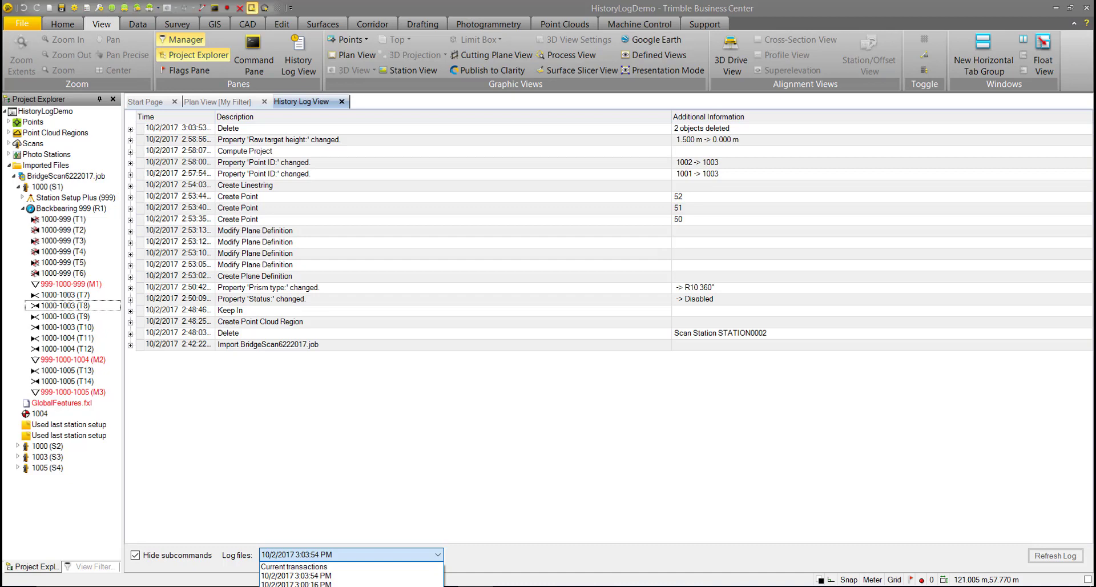
pyautogui.click(294, 586)
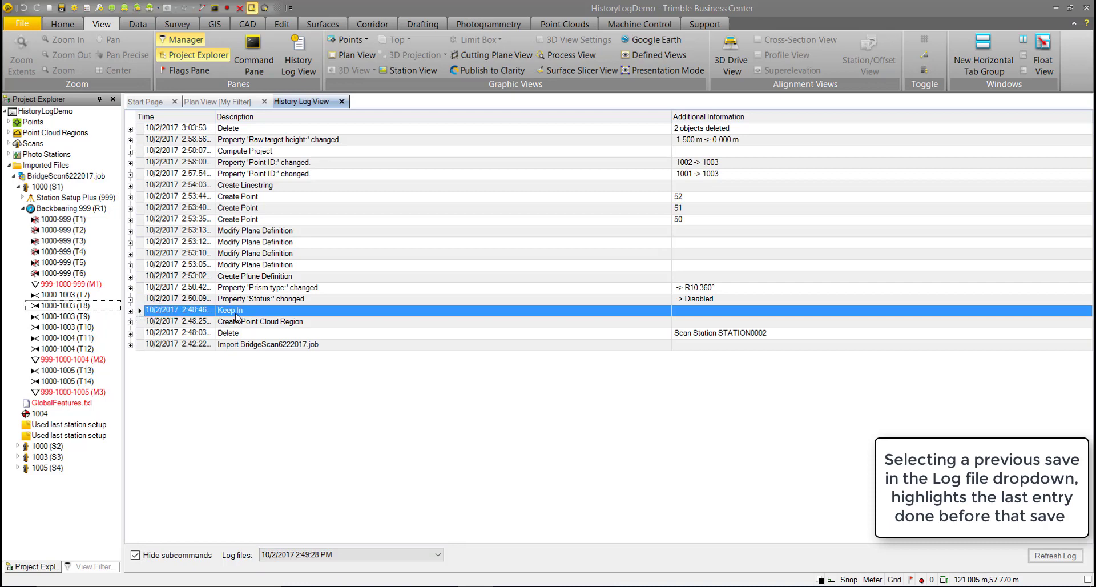
pyautogui.click(434, 555)
pyautogui.click(330, 575)
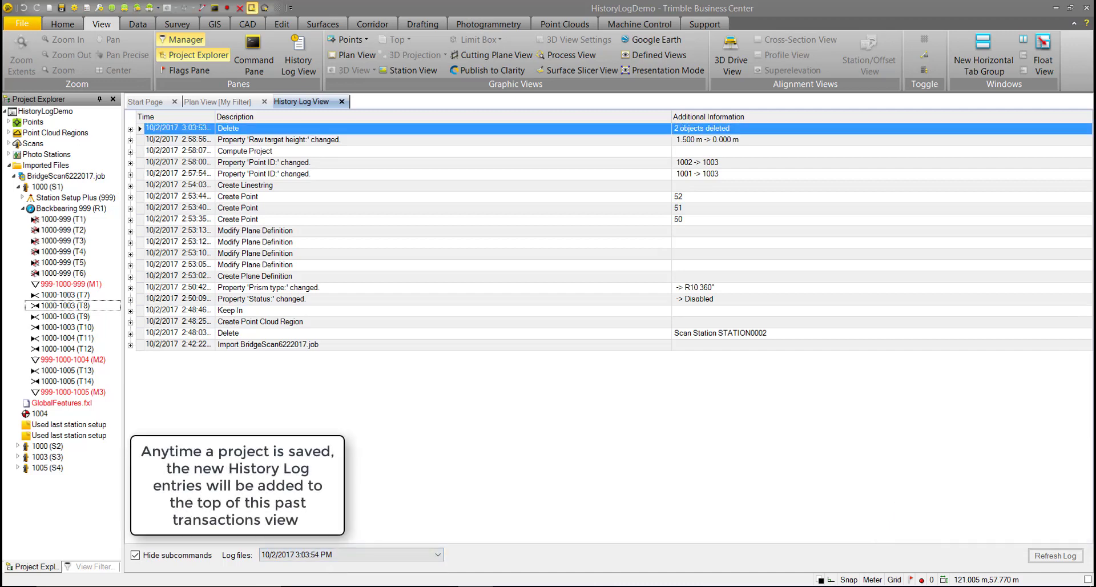
pyautogui.click(141, 130)
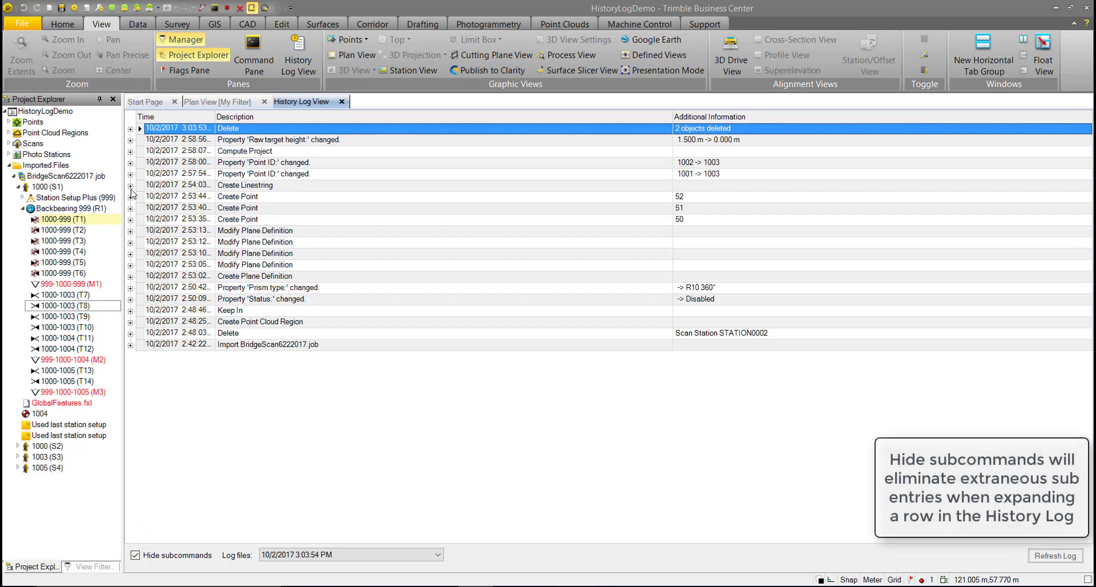
pyautogui.click(131, 152)
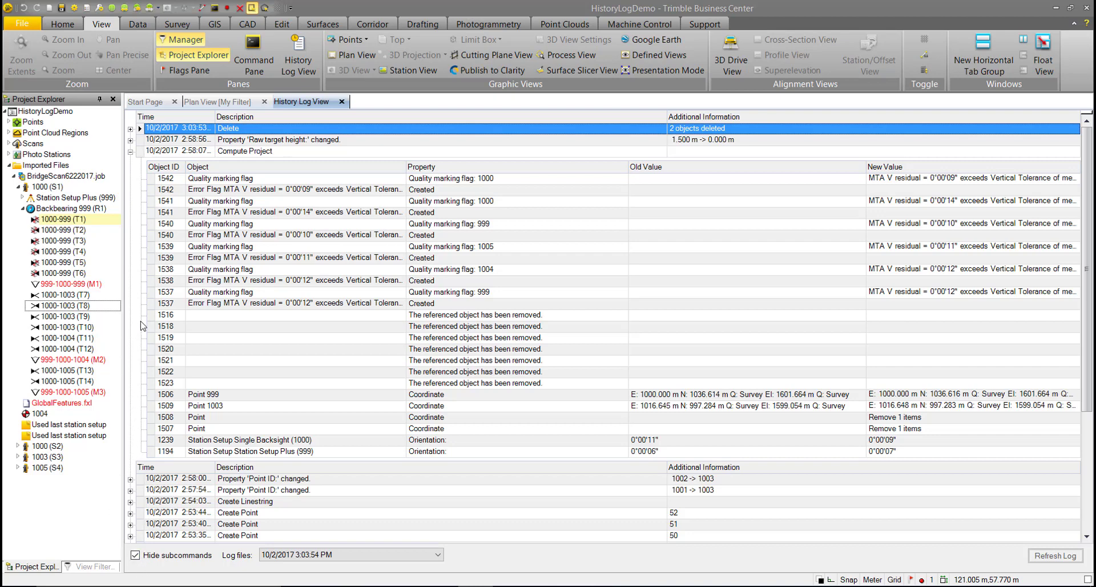
# Step: Collapse Compute Project, expand the Prism type change, and select observation 1203's constant and type rows
pyautogui.click(131, 152)
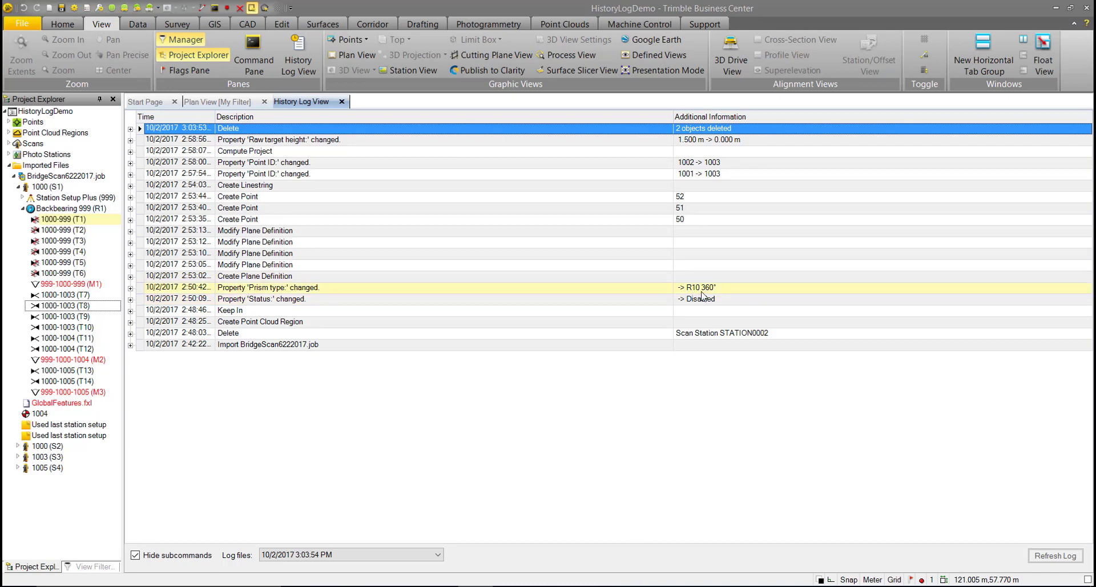
pyautogui.click(131, 288)
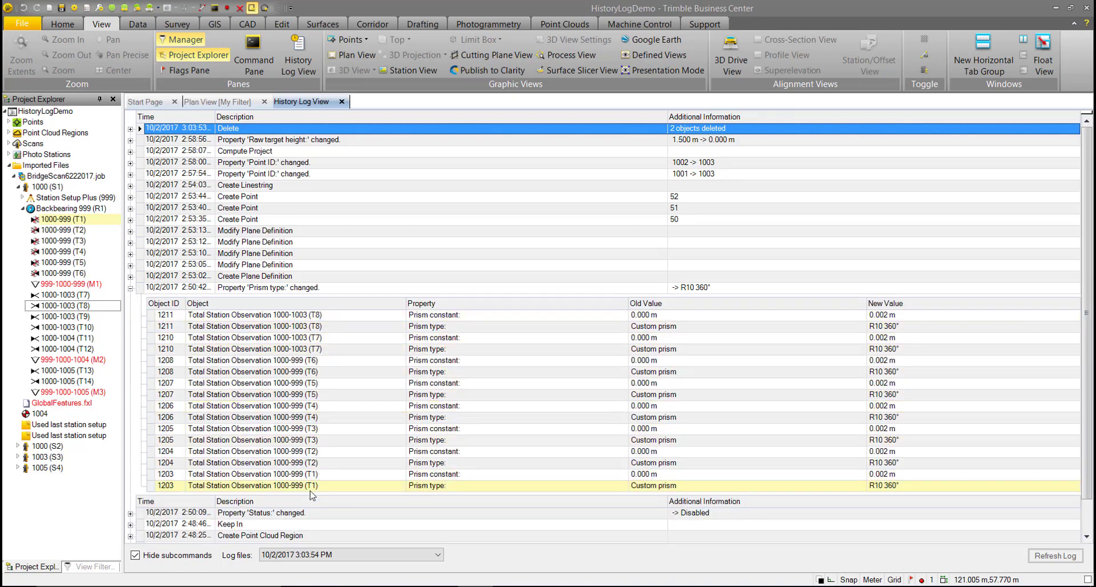
pyautogui.click(321, 475)
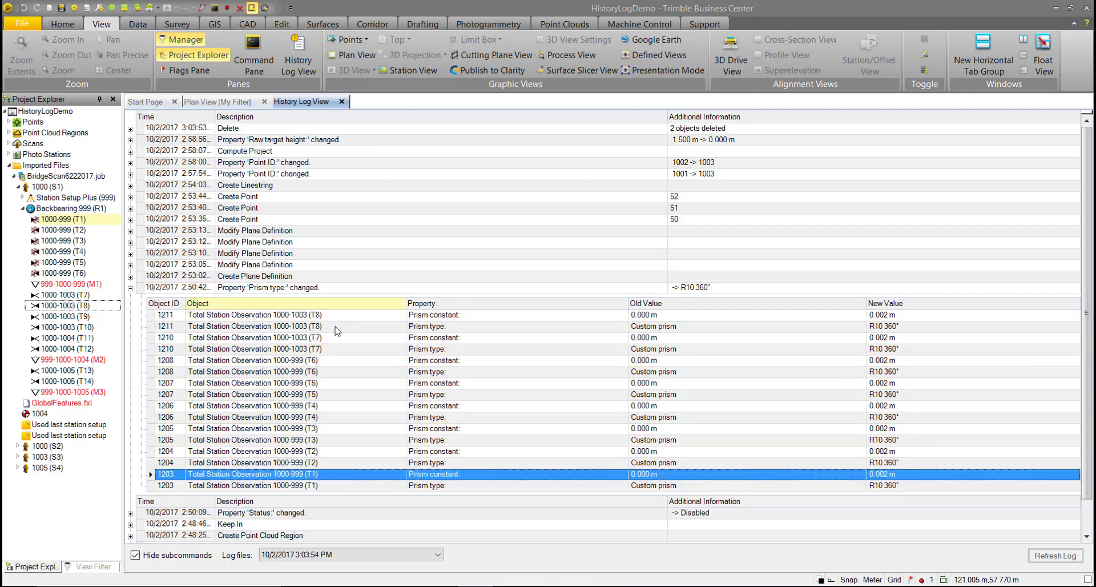
pyautogui.click(425, 486)
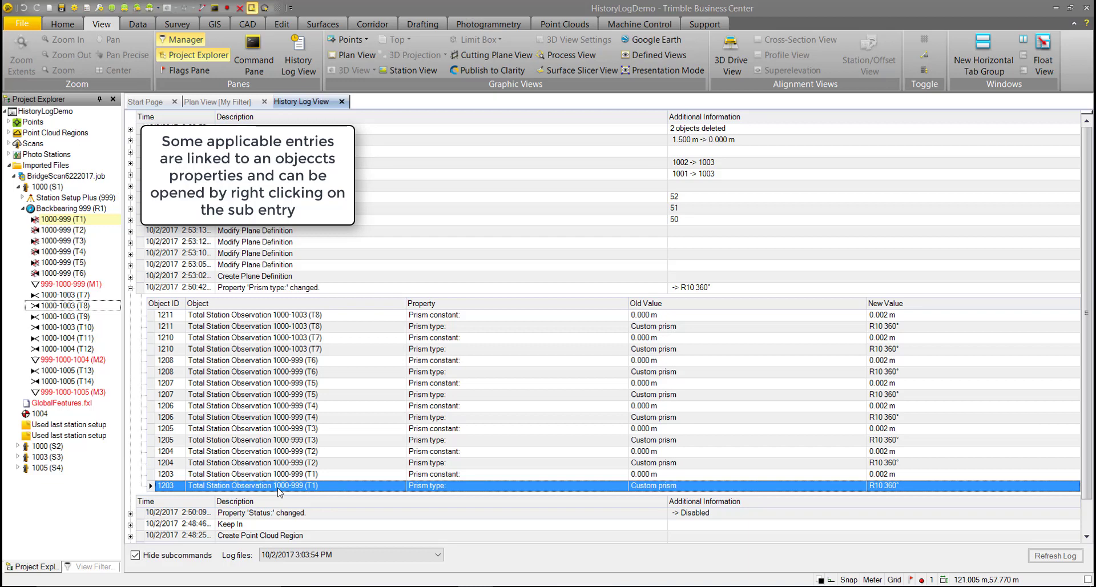
# Step: Open Properties for observation 1000-999 (T1) from the 1203 prism type row
pyautogui.rightClick(278, 490)
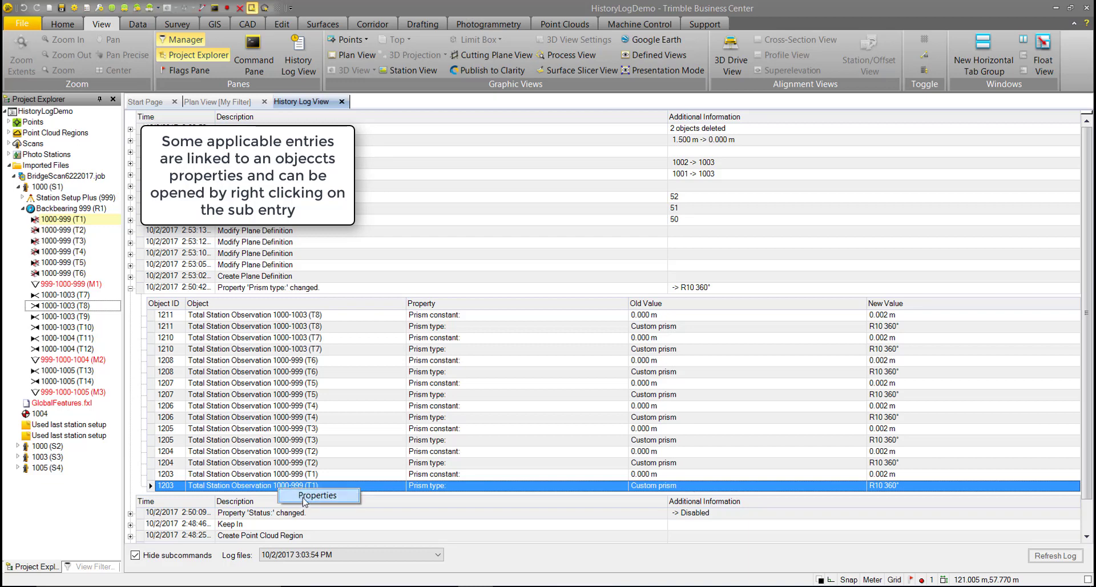
pyautogui.click(304, 496)
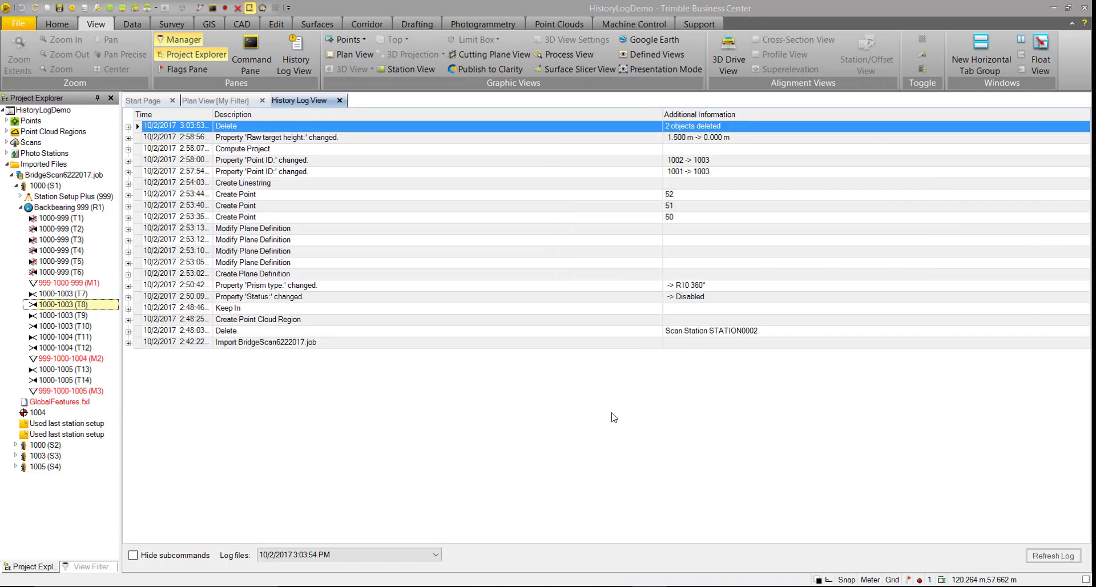
# Step: Show current transactions, dock the history log below Plan View, and select point 999
pyautogui.click(435, 555)
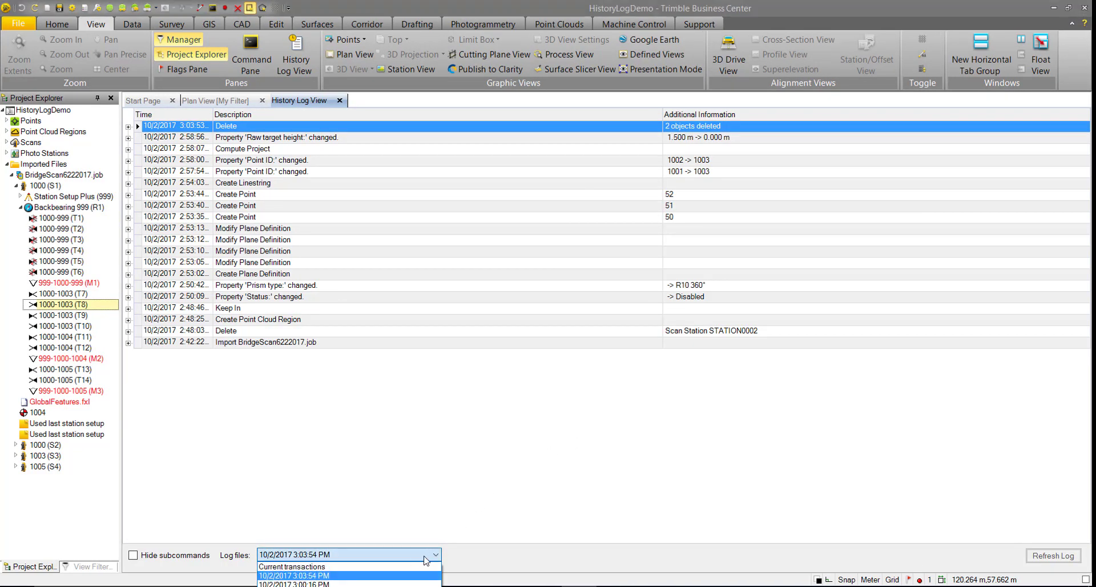
pyautogui.click(349, 567)
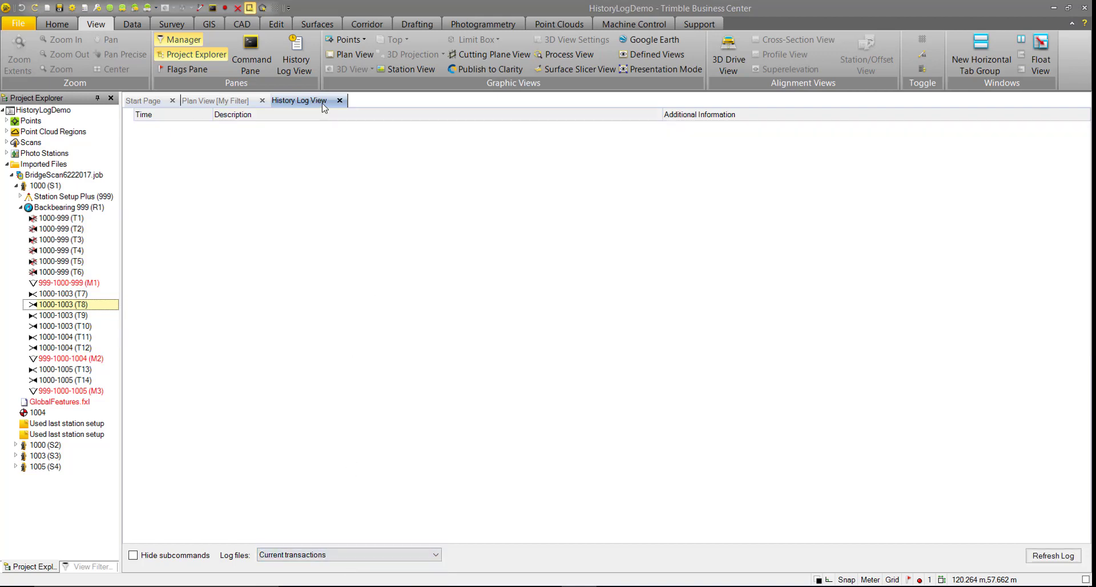
pyautogui.moveTo(323, 104)
pyautogui.mouseDown()
pyautogui.moveTo(380, 209)
pyautogui.moveTo(474, 562)
pyautogui.mouseUp()
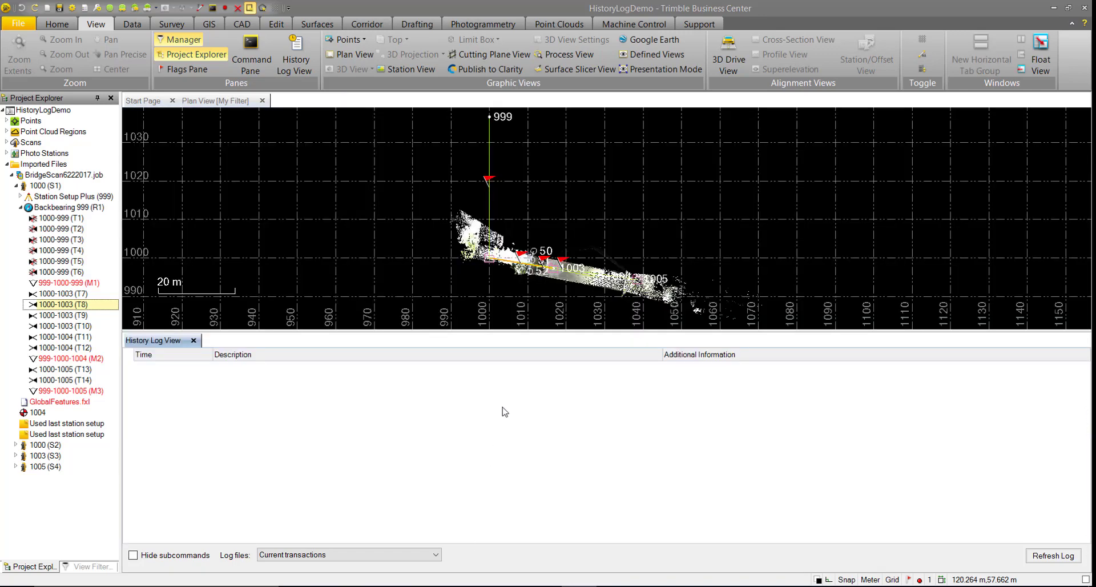
pyautogui.moveTo(519, 331); pyautogui.dragTo(513, 417)
pyautogui.click(464, 247)
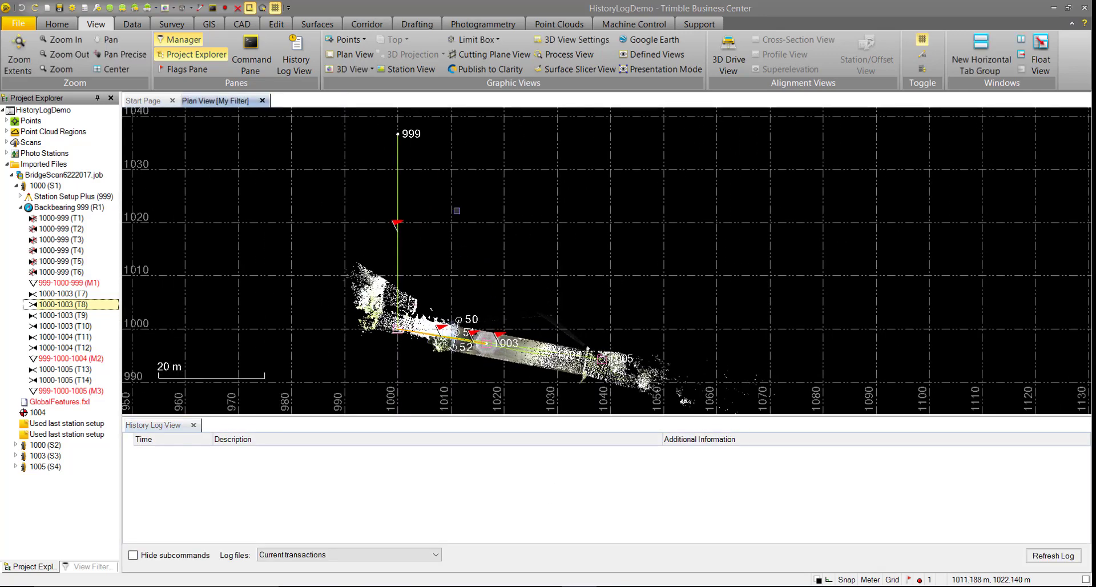
pyautogui.click(411, 133)
# Step: Renumber point 999 to 1001 in Properties and refresh the history log
pyautogui.rightClick(471, 137)
pyautogui.click(504, 410)
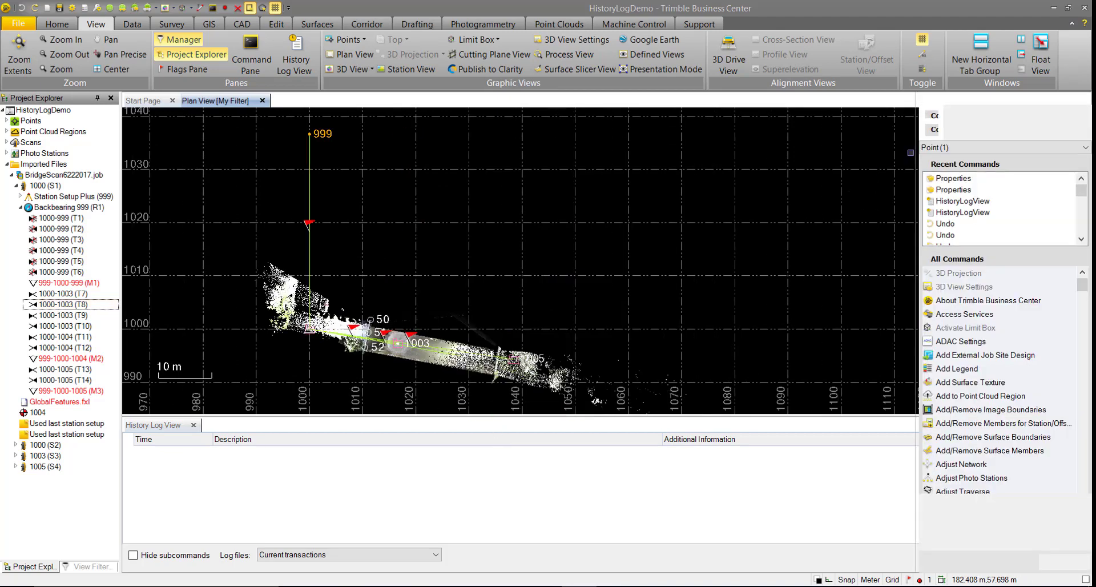
pyautogui.click(1026, 176)
pyautogui.moveTo(1023, 177); pyautogui.dragTo(983, 171)
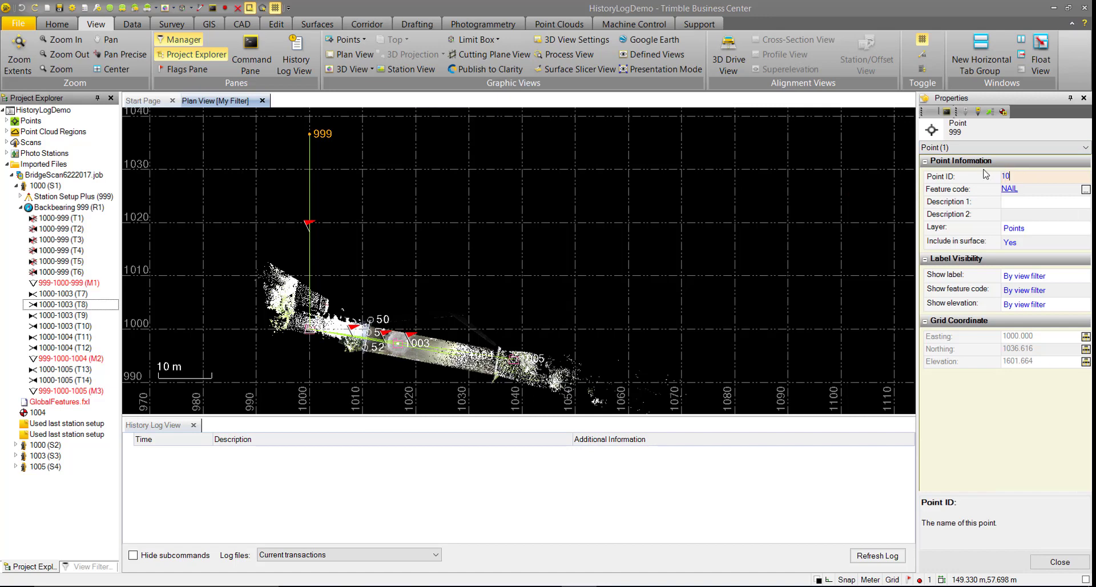
pyautogui.press('Tab')
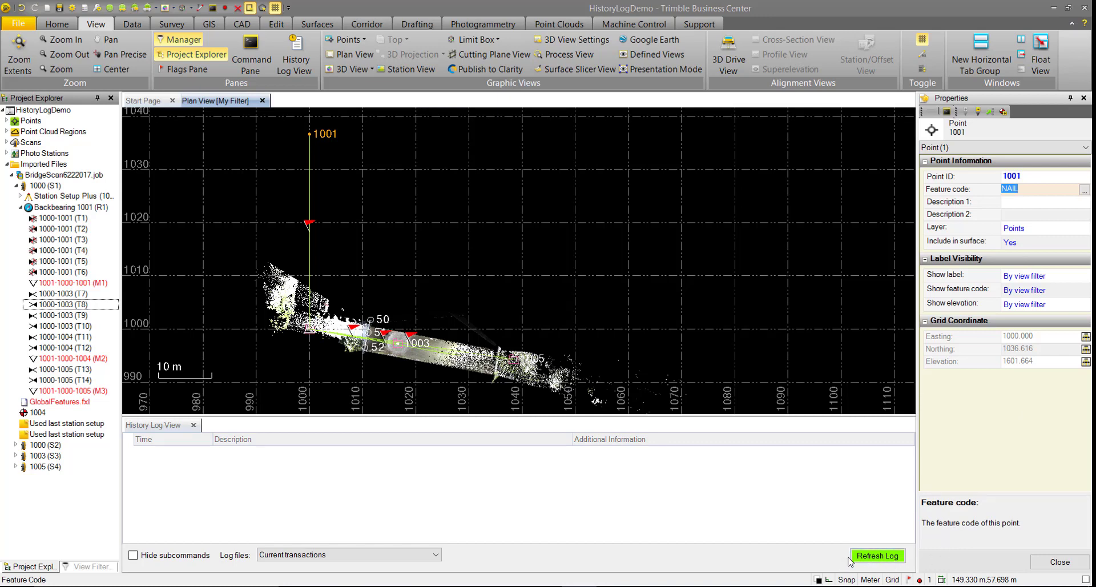
pyautogui.click(877, 559)
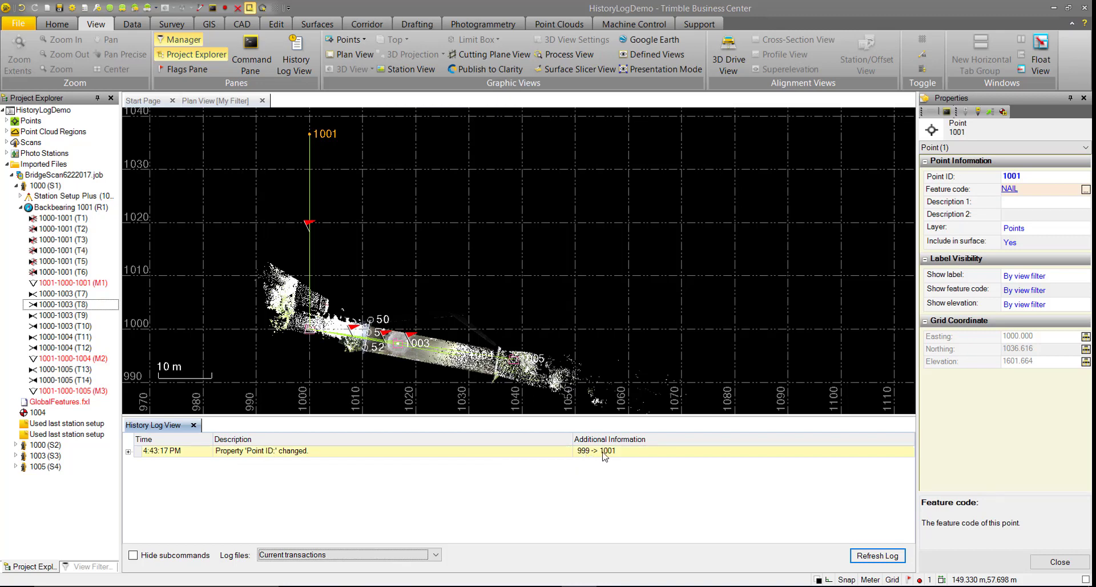
# Step: Change the feature code from NAIL to Spike, refresh the log, and deselect in Plan View
pyautogui.click(1028, 189)
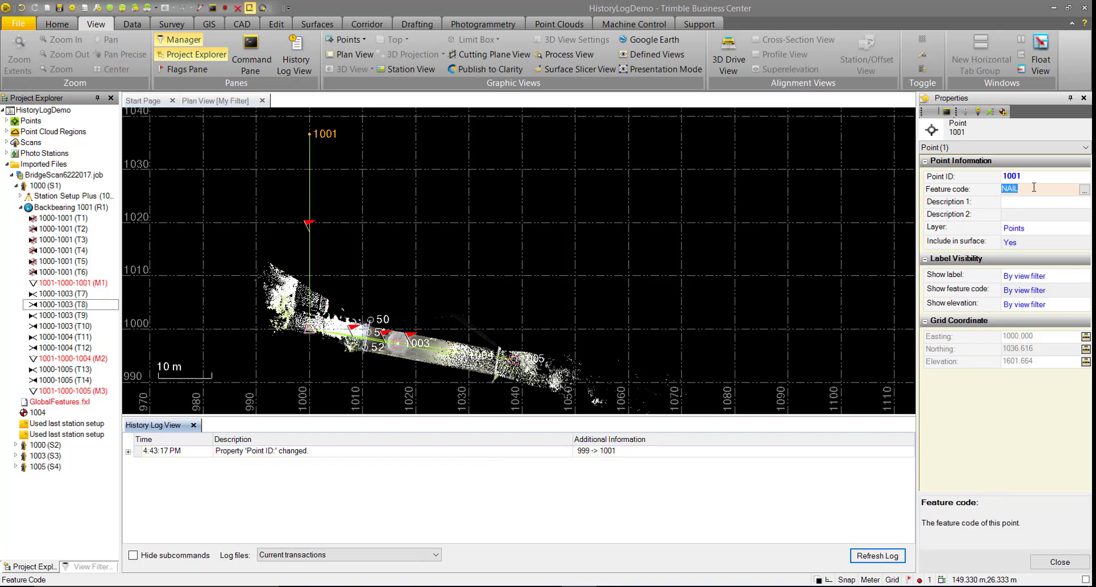
pyautogui.write('S')
pyautogui.press('Tab')
pyautogui.click(872, 556)
pyautogui.scroll(-1, 417, 186)
pyautogui.click(441, 196)
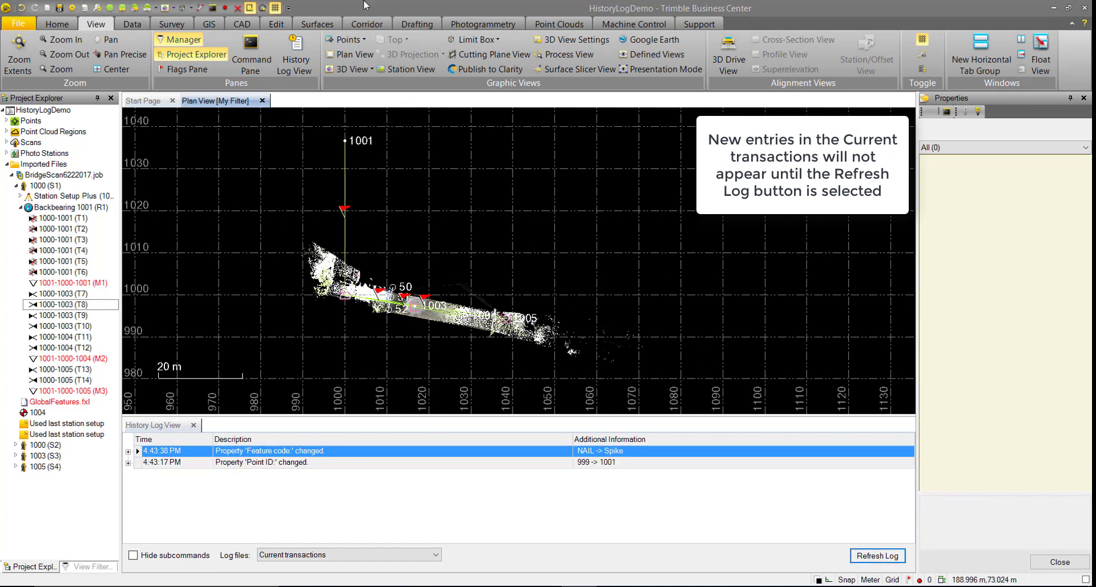
# Step: Draw a CAD rectangle enclosing the bridge point cloud
pyautogui.click(241, 25)
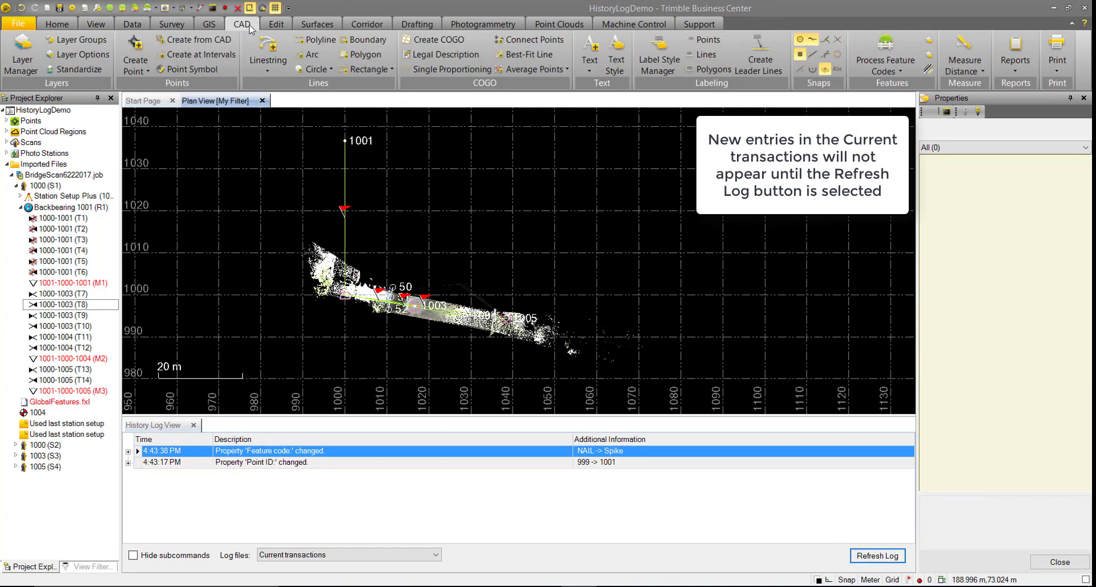
pyautogui.click(362, 70)
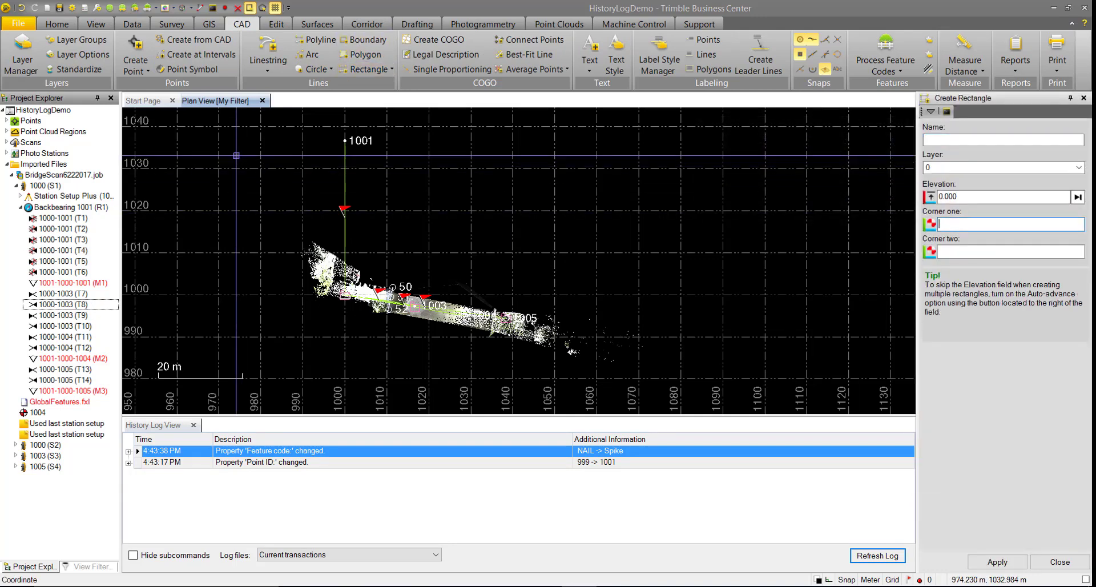
pyautogui.click(288, 116)
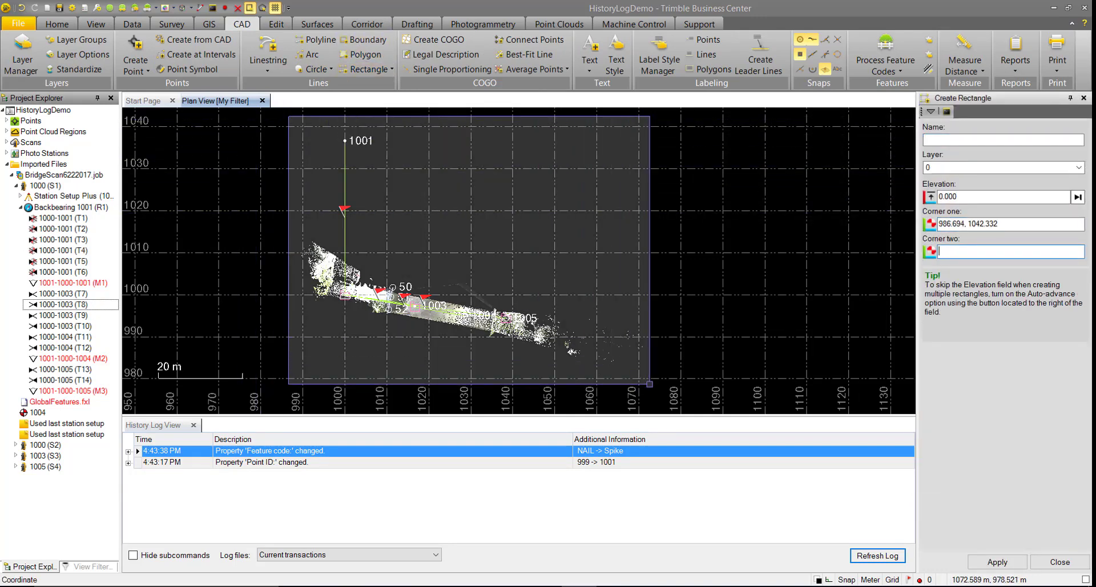
pyautogui.click(649, 380)
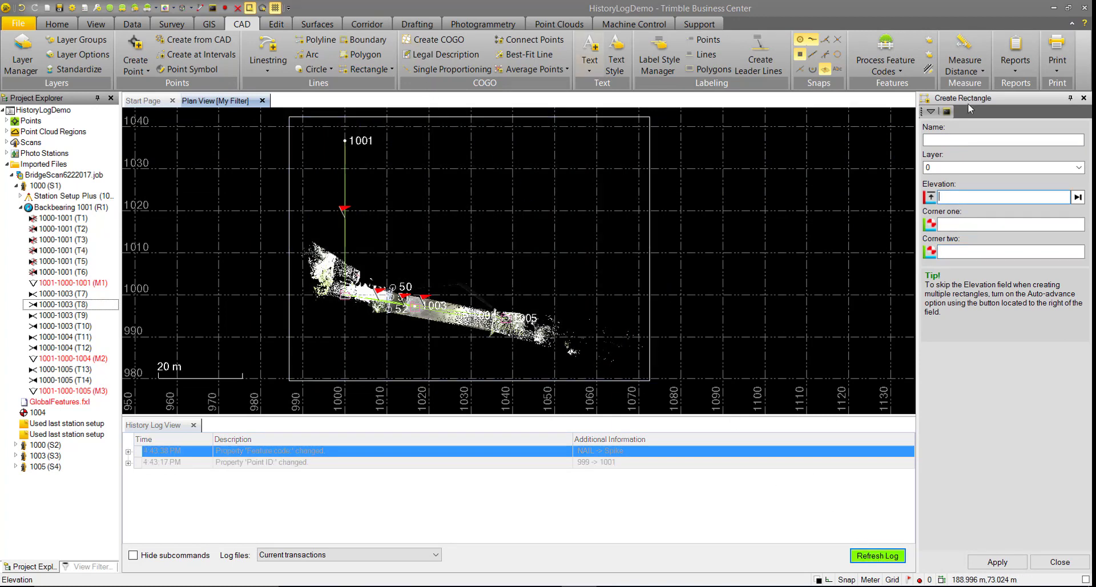
pyautogui.click(1084, 98)
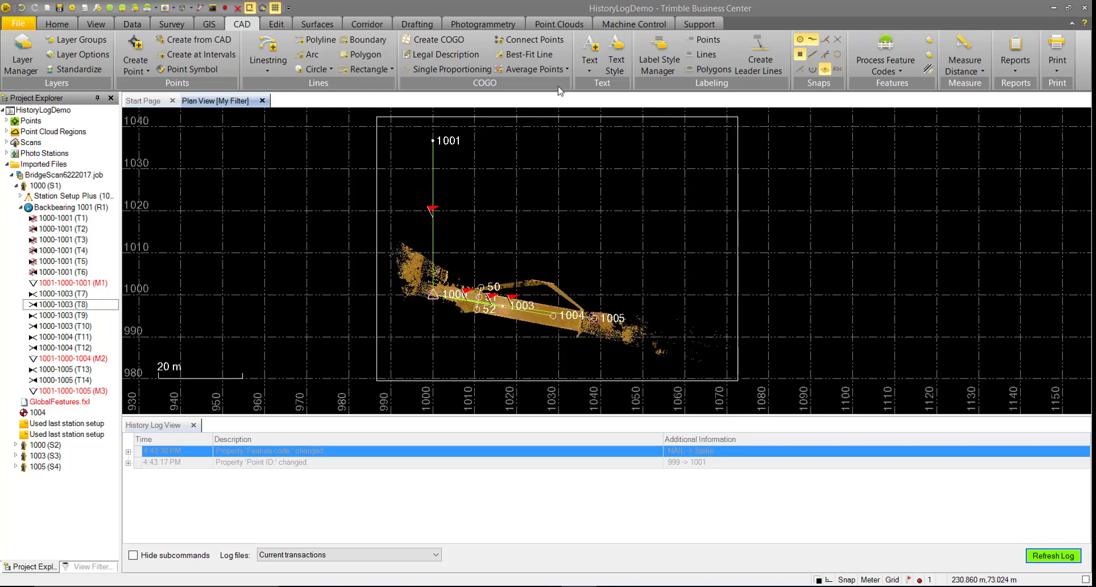
# Step: Colour the point cloud by Scan Color and refresh the history log
pyautogui.click(557, 24)
pyautogui.click(878, 74)
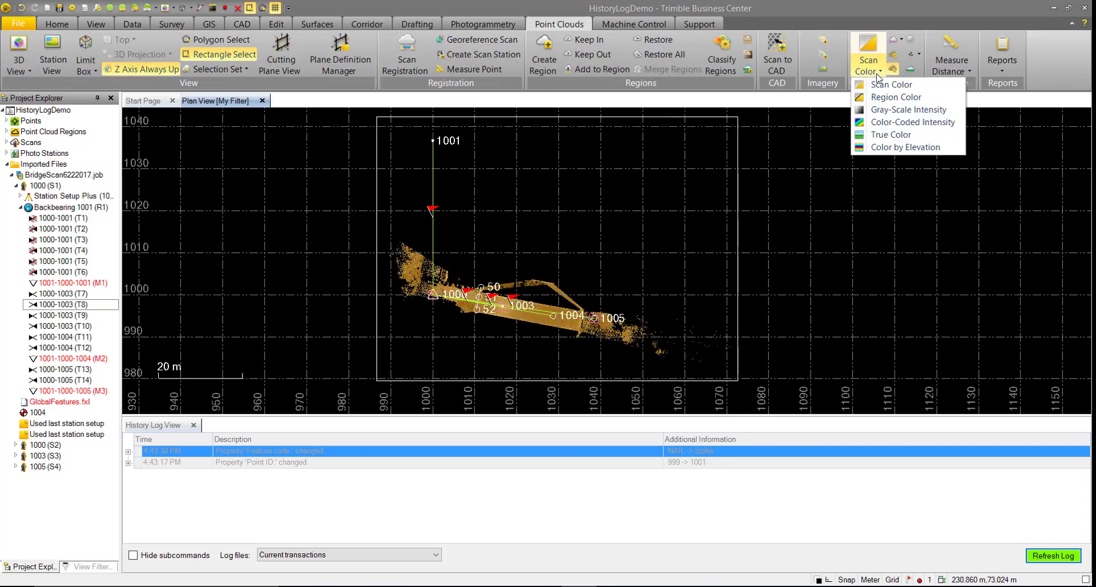
pyautogui.click(881, 88)
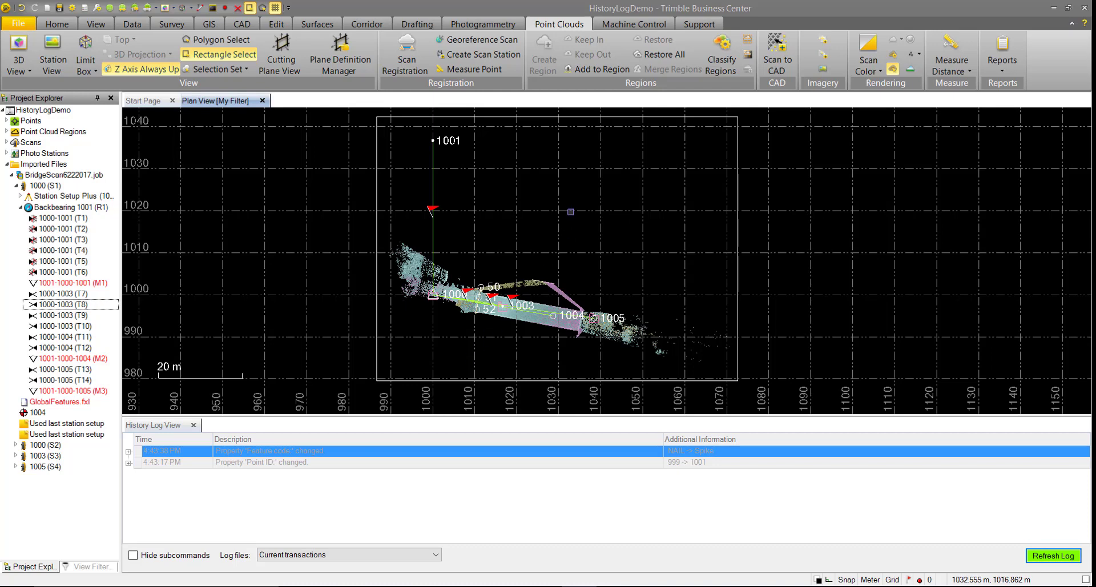
pyautogui.click(1042, 559)
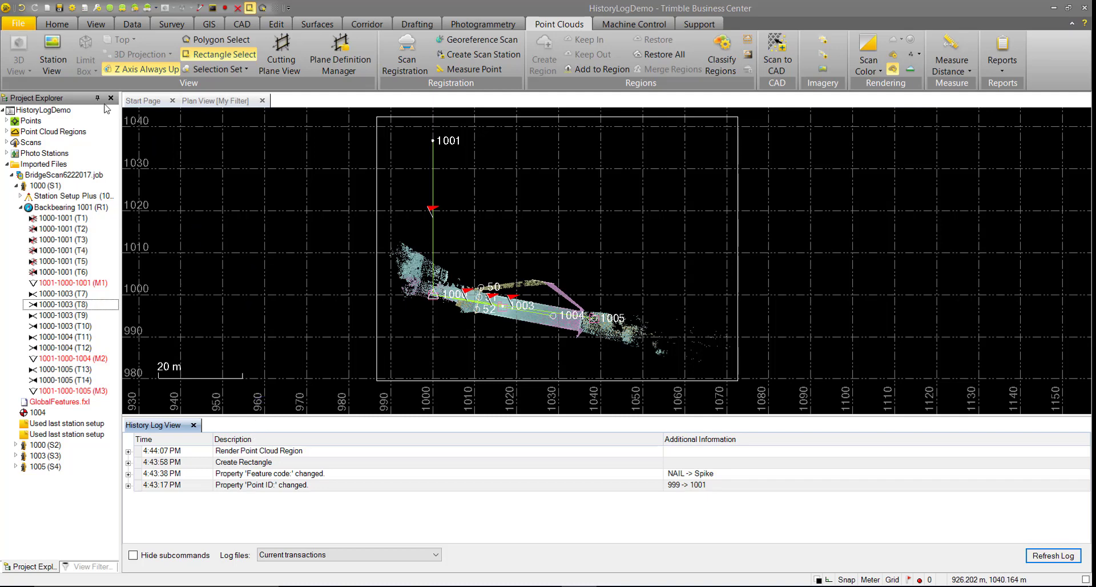
pyautogui.click(22, 9)
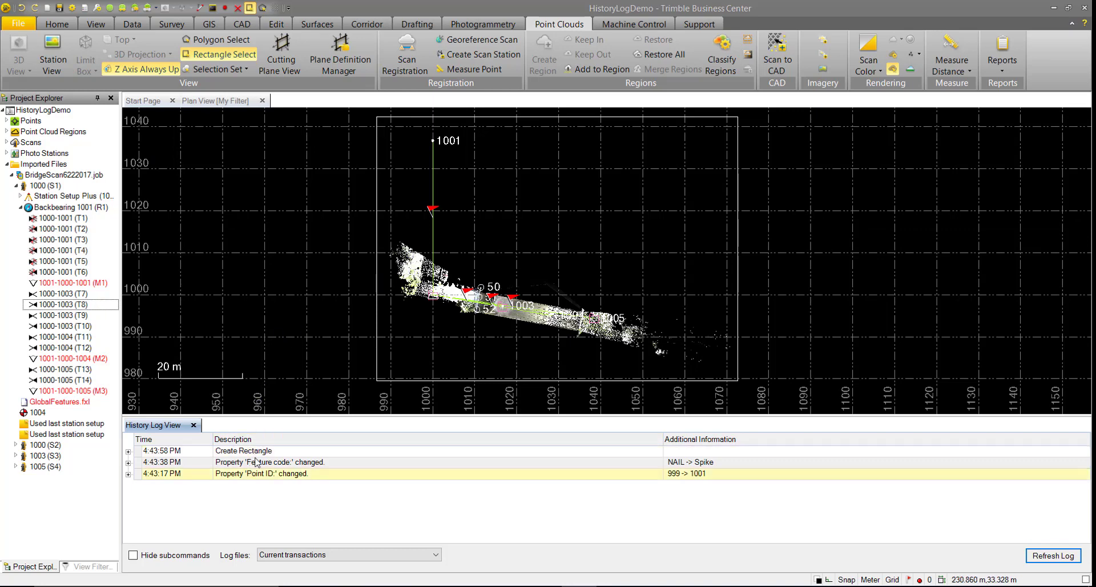
pyautogui.click(22, 9)
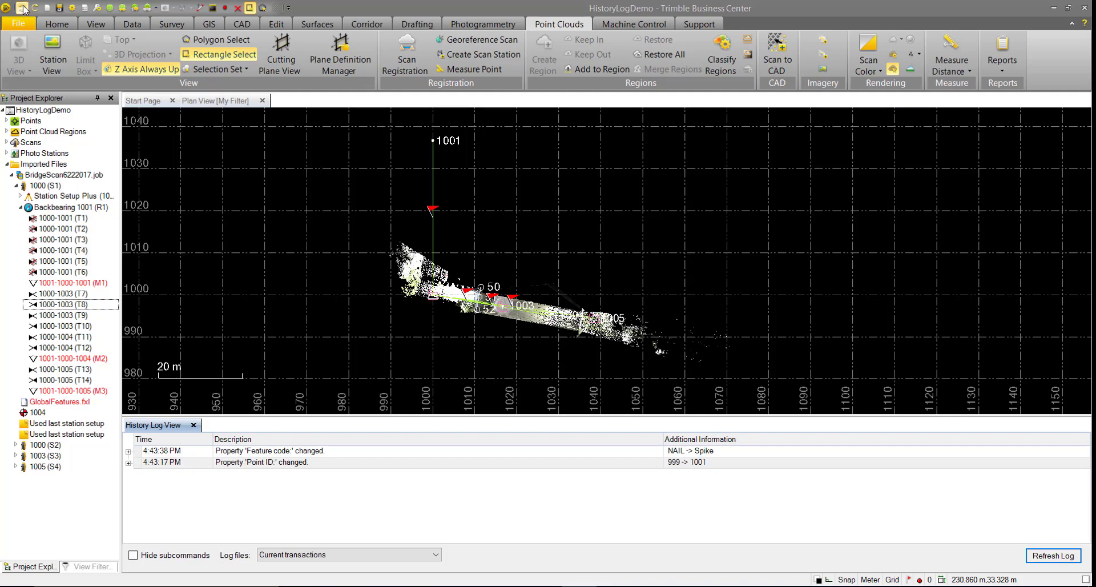
pyautogui.click(21, 9)
pyautogui.click(22, 8)
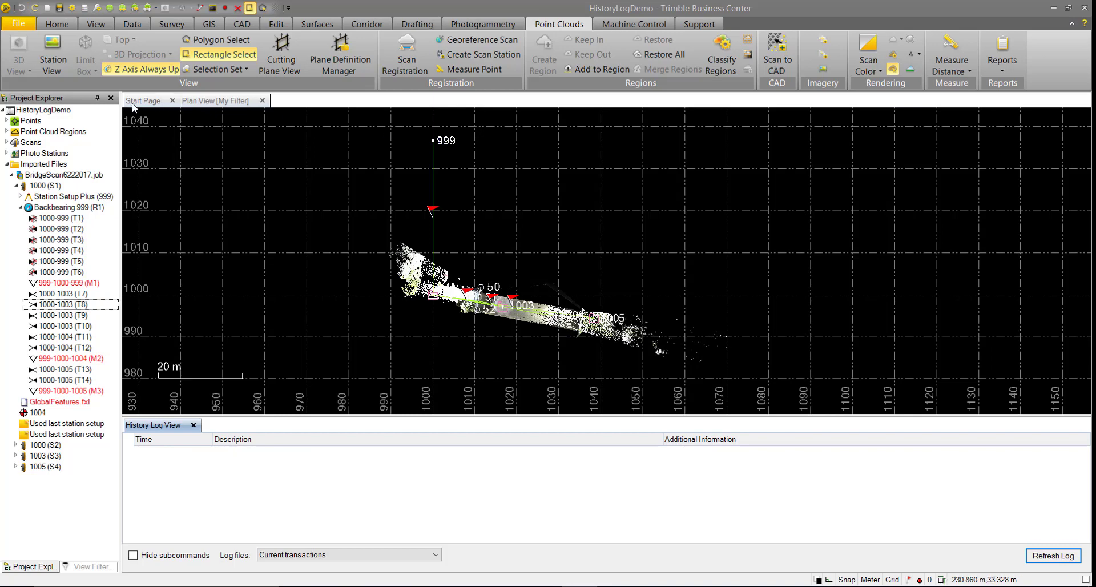
pyautogui.click(35, 8)
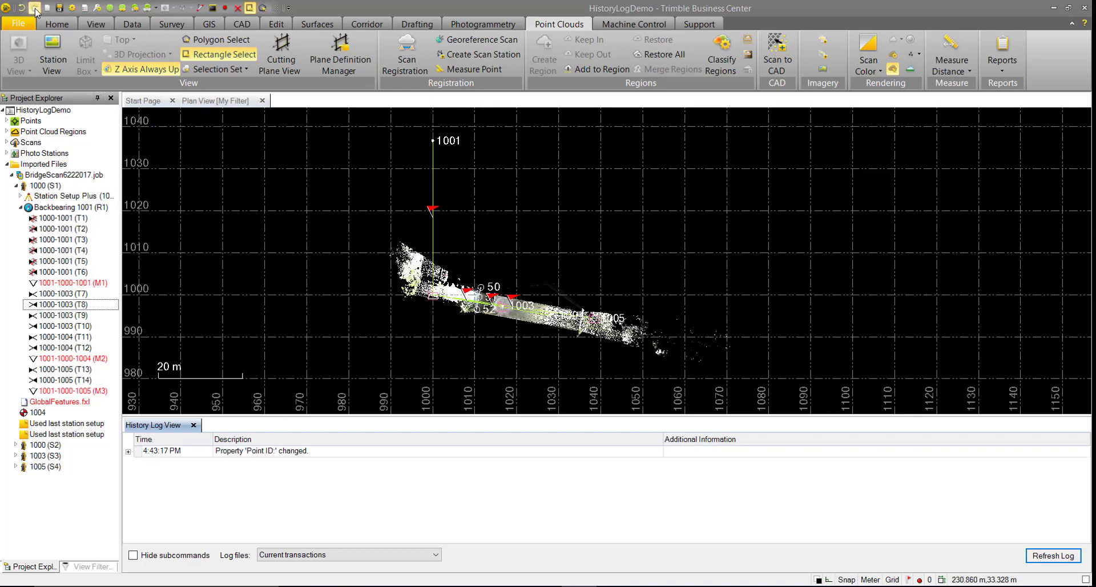
pyautogui.click(35, 8)
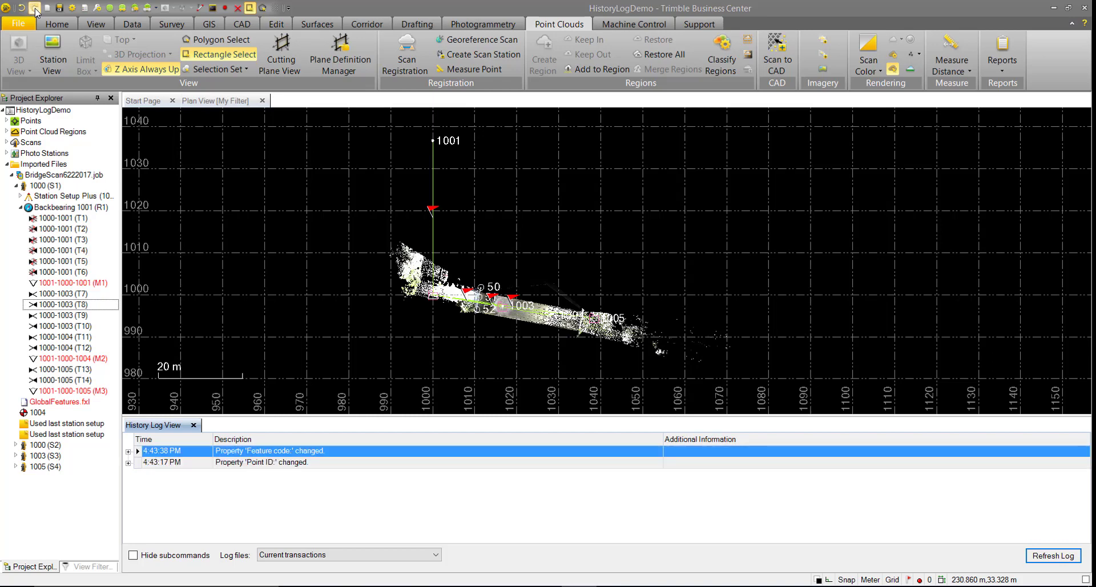
pyautogui.click(35, 8)
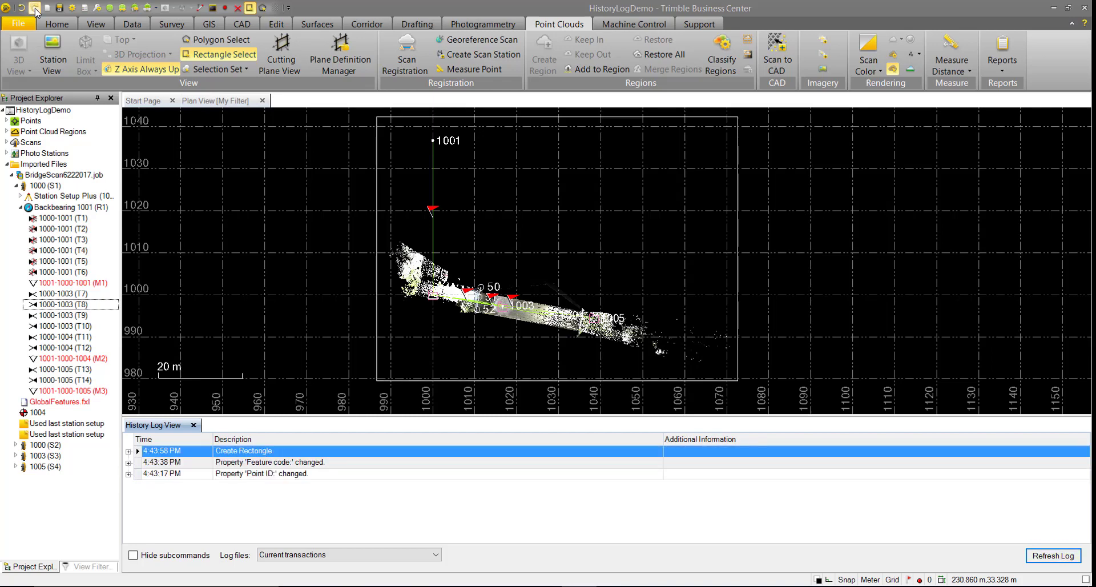
pyautogui.click(35, 8)
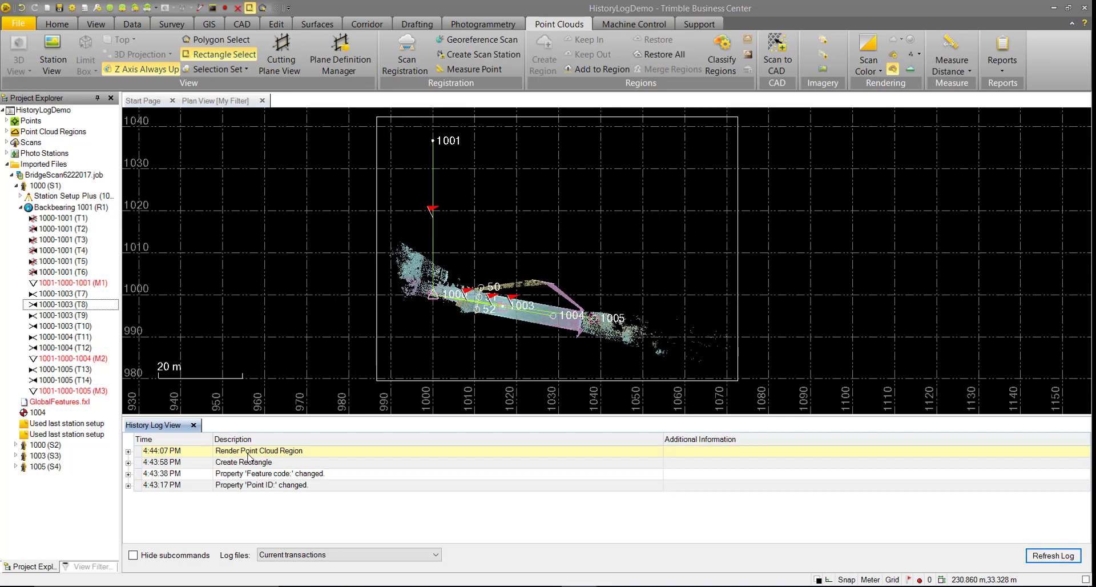
pyautogui.scroll(1, 605, 392)
# Step: Uncheck Save history log files under Options > General > Project Management
pyautogui.press('F11')
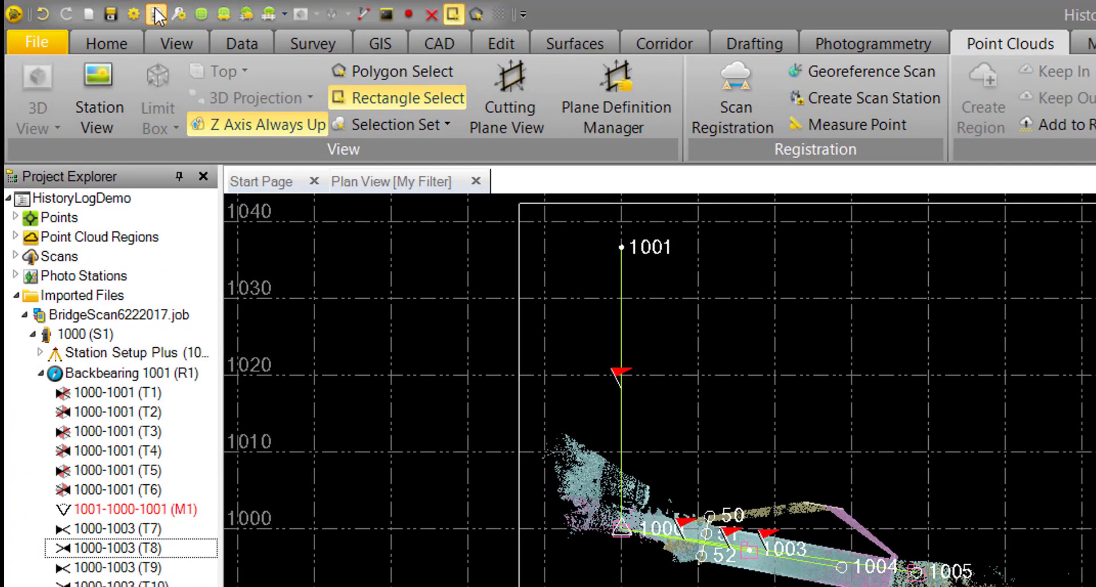
pyautogui.click(156, 12)
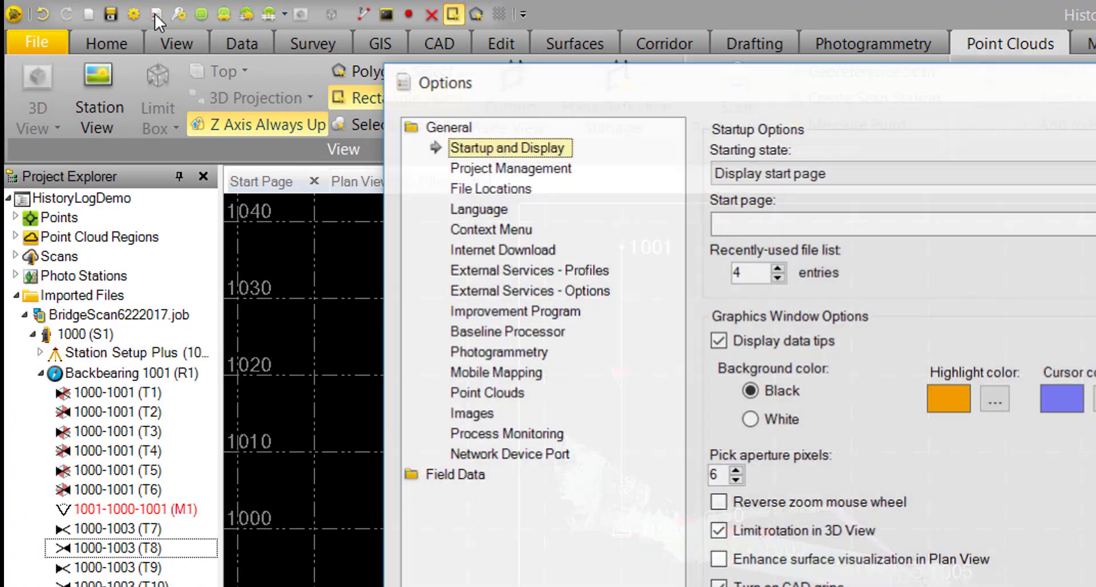
pyautogui.click(533, 170)
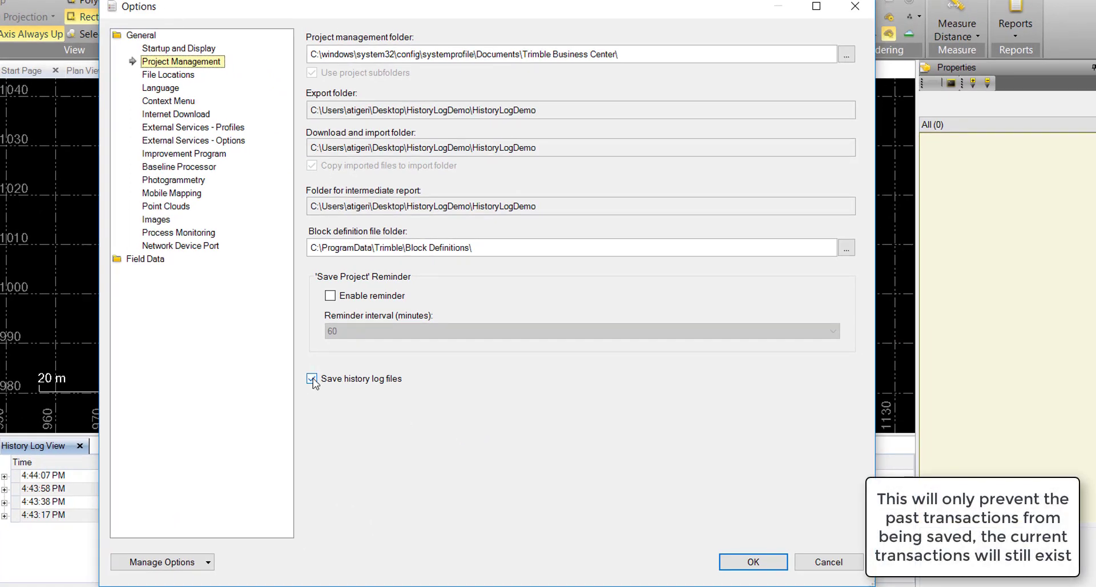
pyautogui.click(311, 379)
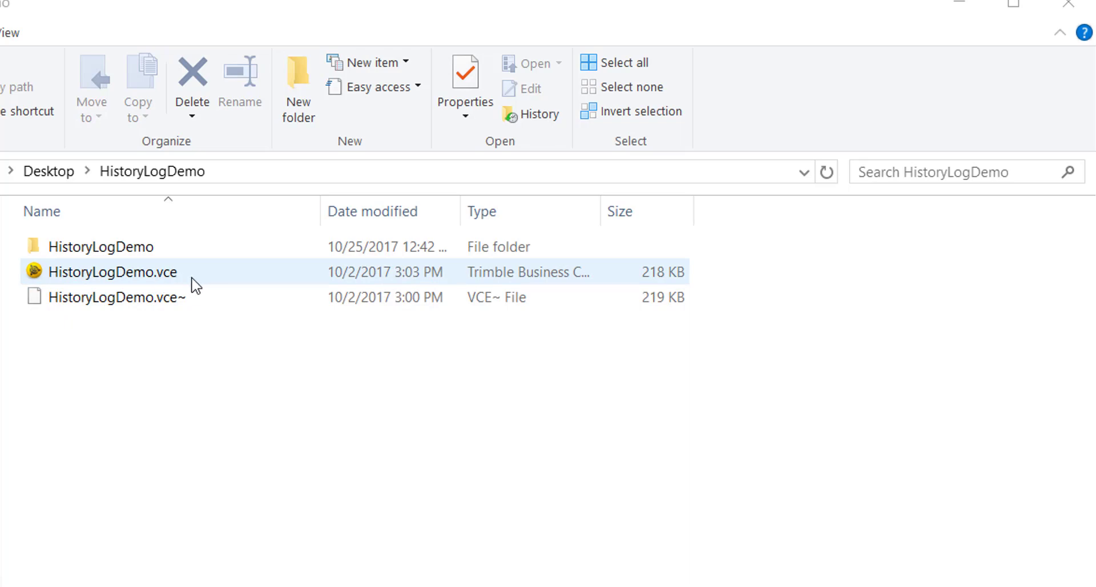
# Step: Browse into HistoryLogDemo > HistoryLog and open Historylog.zip to view its contents
pyautogui.doubleClick(103, 250)
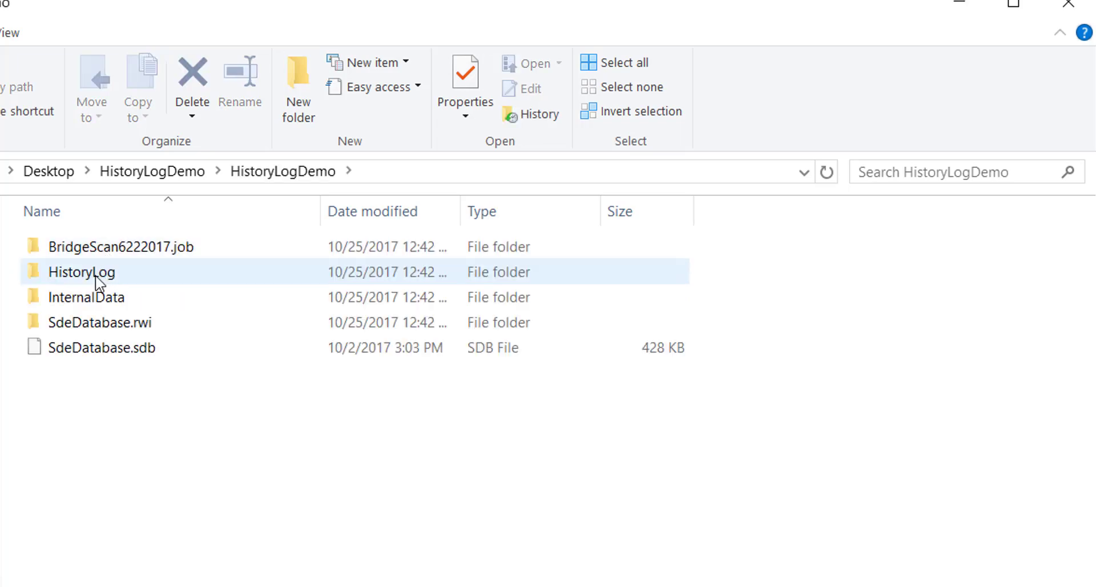
pyautogui.doubleClick(96, 276)
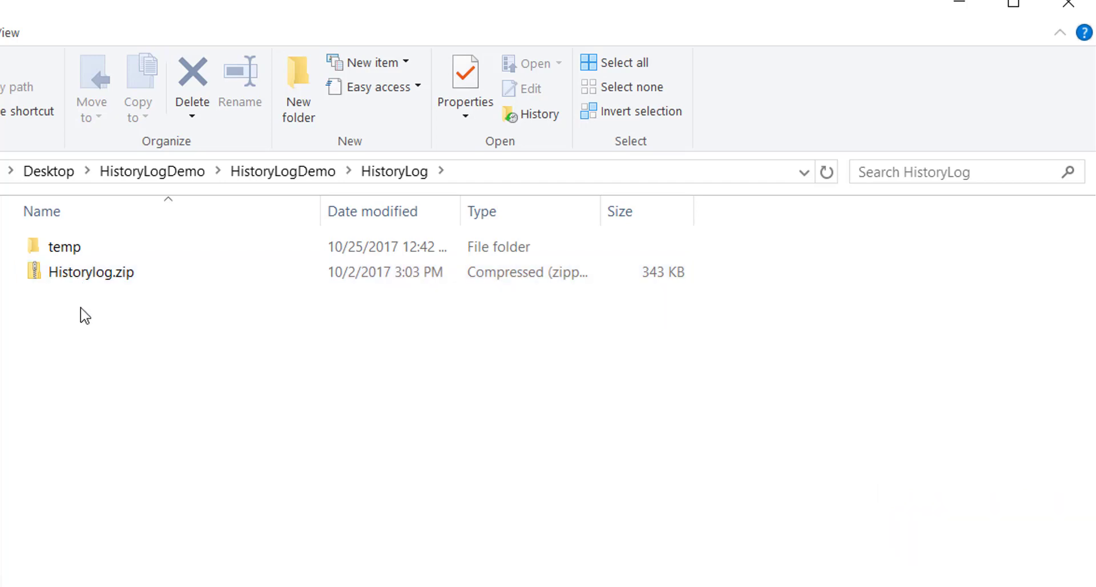
pyautogui.doubleClick(76, 275)
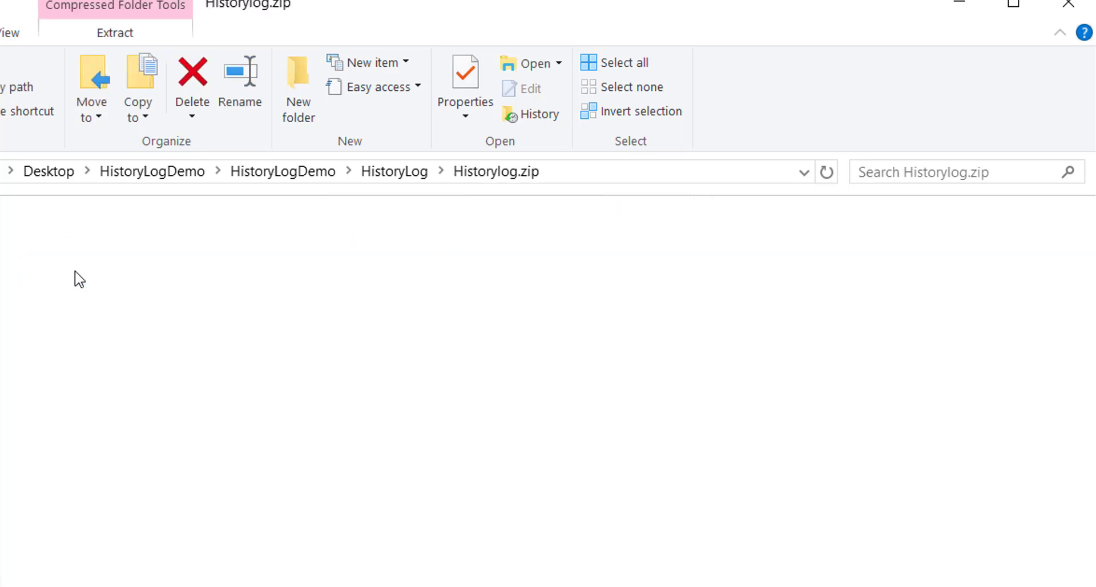